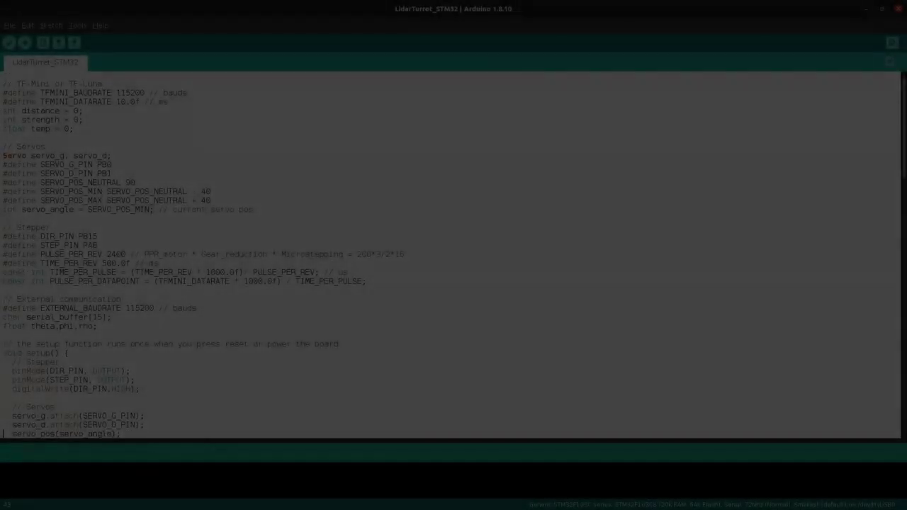
# Scroll the sketch from setup() and the scanning loop down past send_pos and servo_pos to getTFminiData()
pyautogui.press('Down')
pyautogui.press('Down')
pyautogui.press('Down')
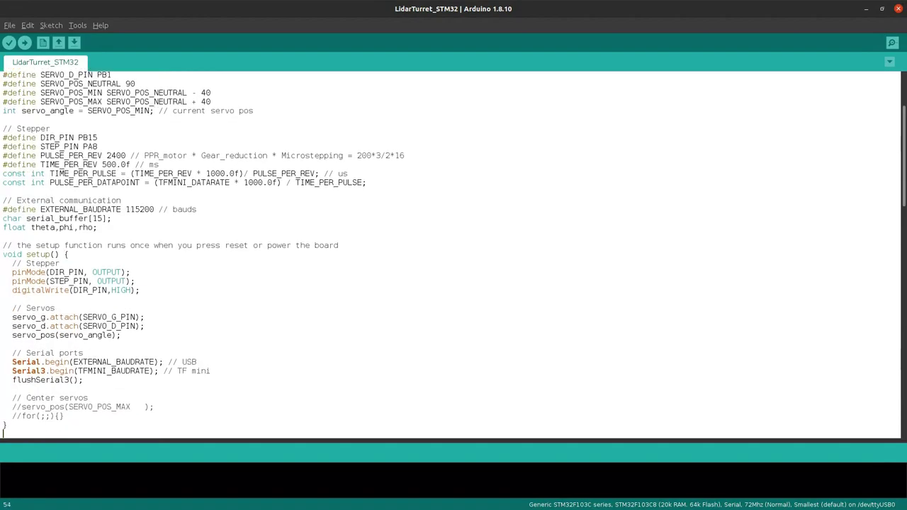
pyautogui.press('Down')
pyautogui.press('Down')
pyautogui.press('Down')
pyautogui.press('Down')
pyautogui.press('Down')
pyautogui.press('Down')
pyautogui.press('Down')
pyautogui.press('Down')
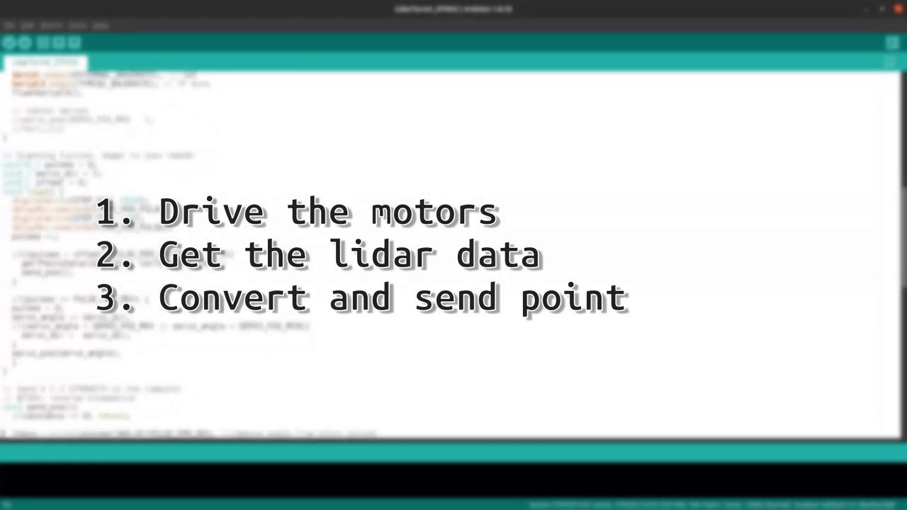
pyautogui.press('Down')
pyautogui.press('Down')
pyautogui.press('Down')
pyautogui.press('Down')
pyautogui.press('Down')
pyautogui.press('Down')
pyautogui.press('Down')
pyautogui.press('Down')
pyautogui.press('Down')
pyautogui.press('Down')
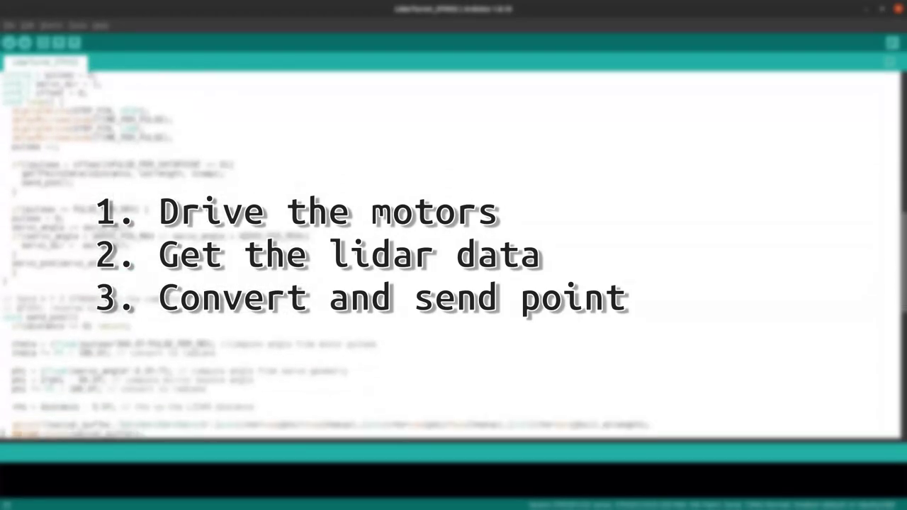
pyautogui.press('Down')
pyautogui.press('Down')
pyautogui.press('Down')
pyautogui.press('Down')
pyautogui.press('Down')
pyautogui.press('Down')
pyautogui.press('Down')
pyautogui.press('Down')
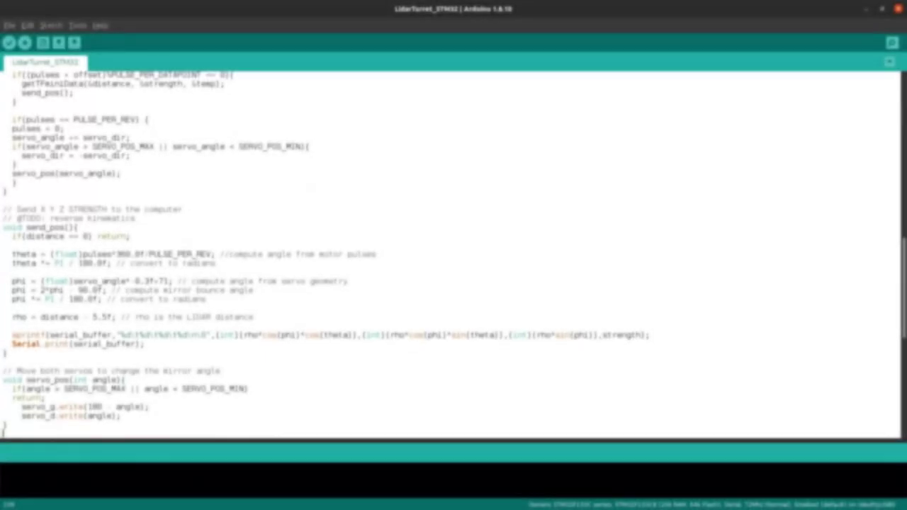
pyautogui.press('Down')
pyautogui.press('Down')
pyautogui.press('Down')
pyautogui.press('Down')
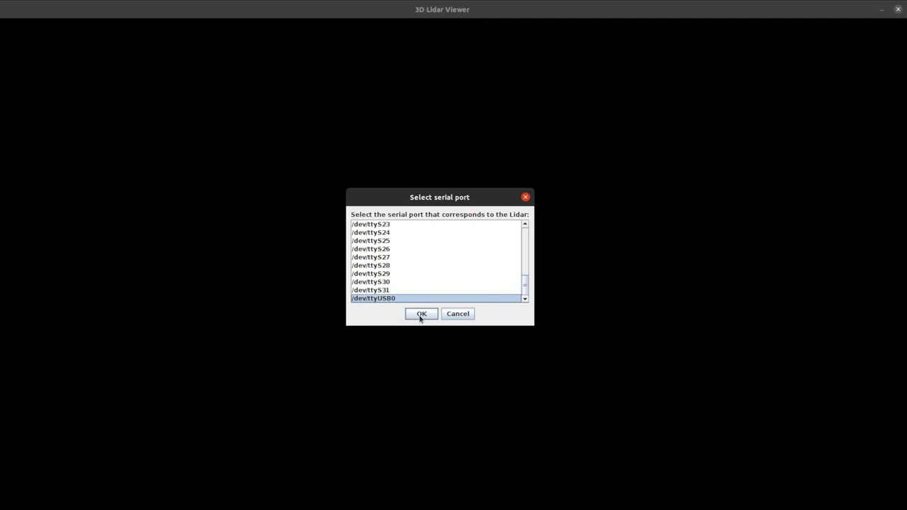
# Confirm /dev/ttyUSB0 as the Lidar's serial port in the 3D Lidar Viewer
pyautogui.click(421, 316)
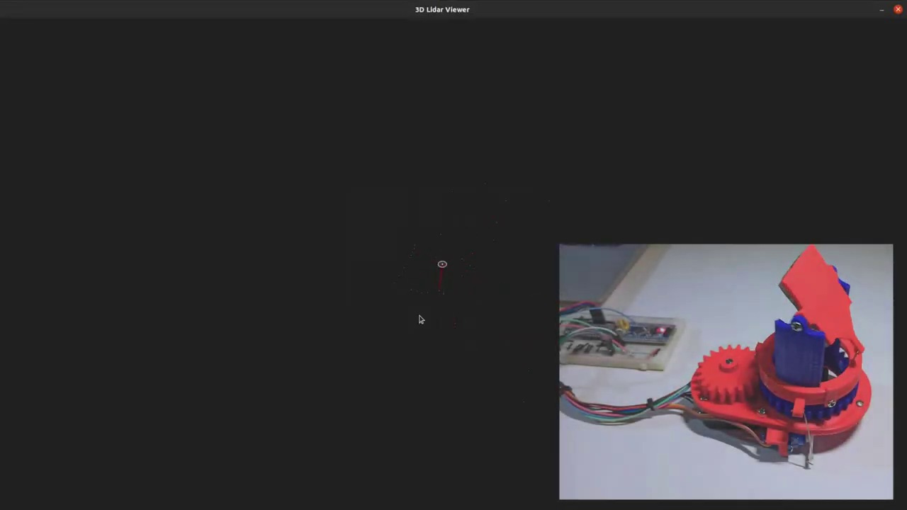